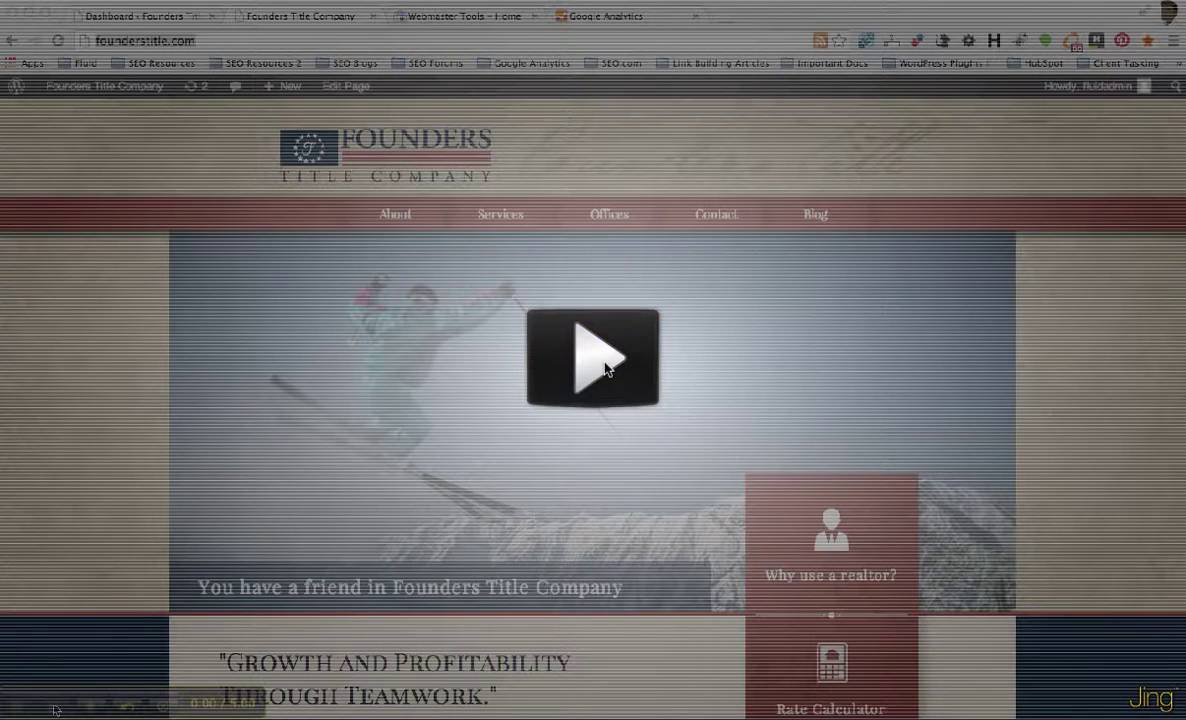
{"action": "left_click", "coordinate": [605, 368]}
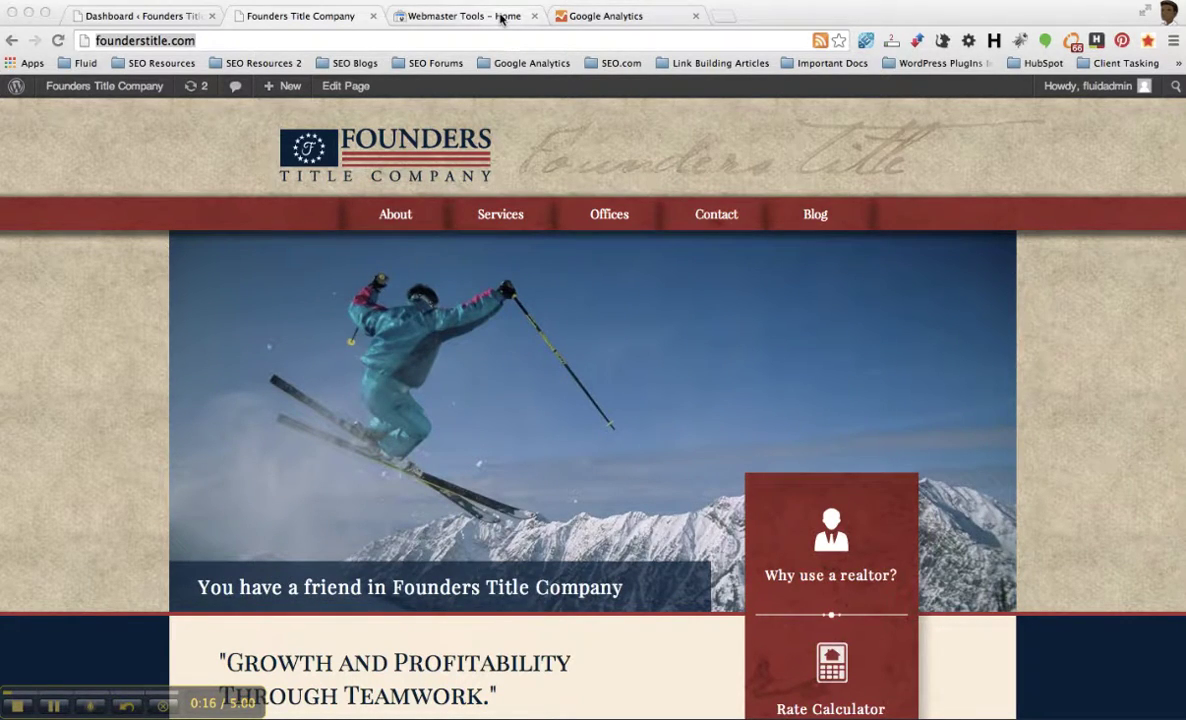
{"action": "left_click", "coordinate": [449, 17]}
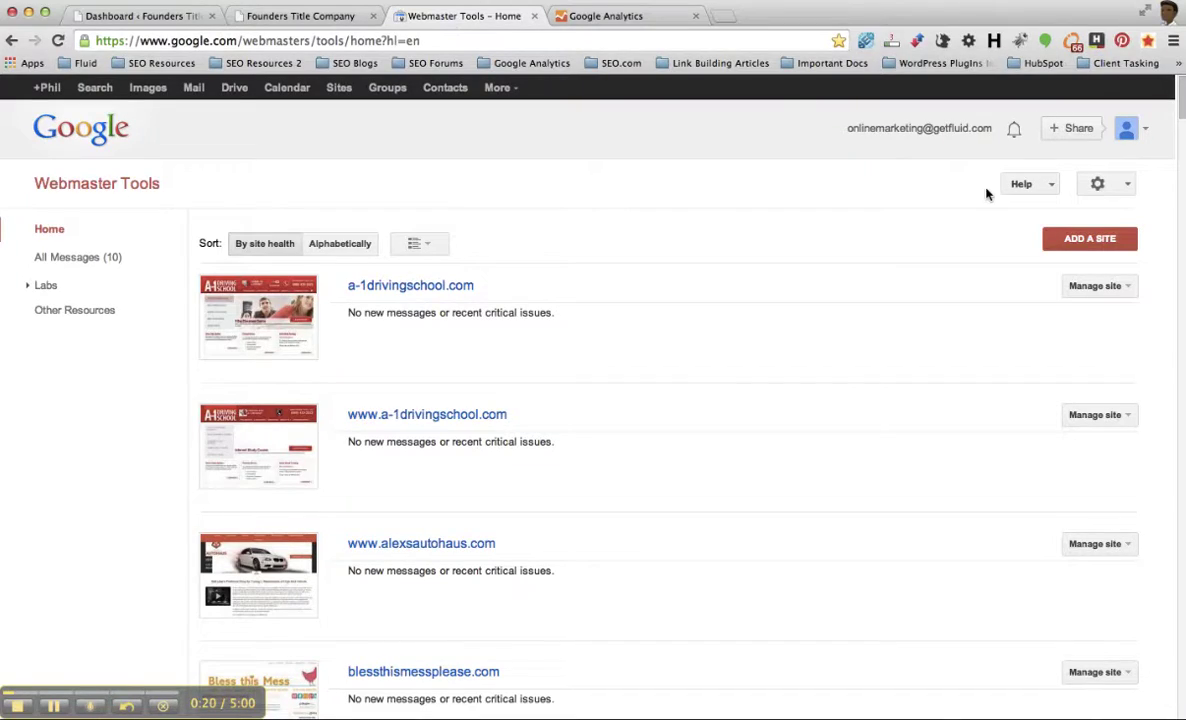
{"action": "left_click", "coordinate": [1090, 240]}
{"action": "left_click", "coordinate": [538, 407]}
{"action": "type", "text": "http://founderstitle.com/"}
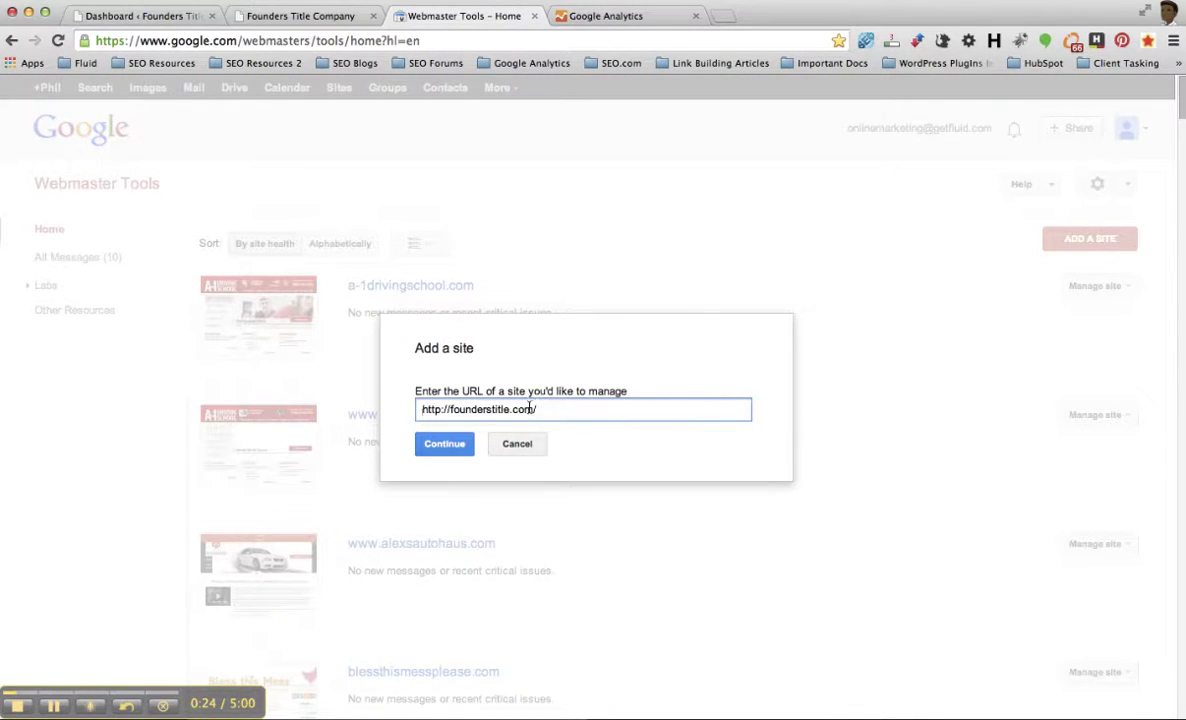
{"action": "left_click", "coordinate": [455, 446]}
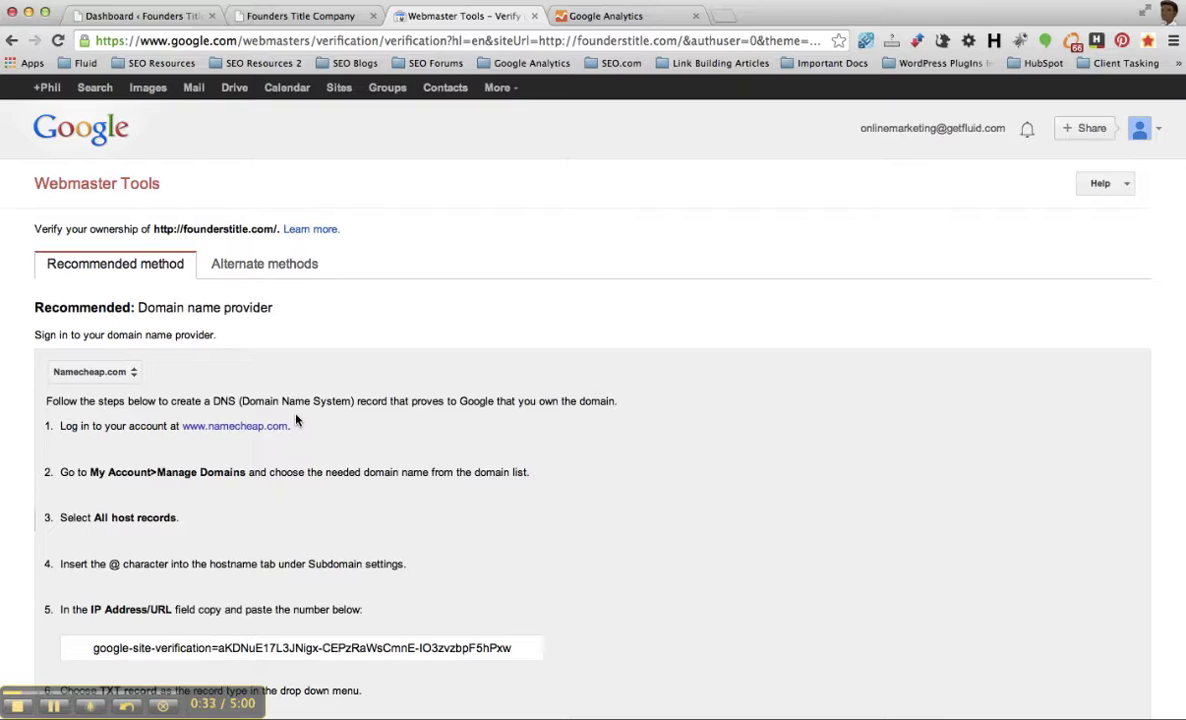
- Attempt ownership verification of founderstitle.com using the Google Analytics alternate method
{"action": "left_click", "coordinate": [281, 265]}
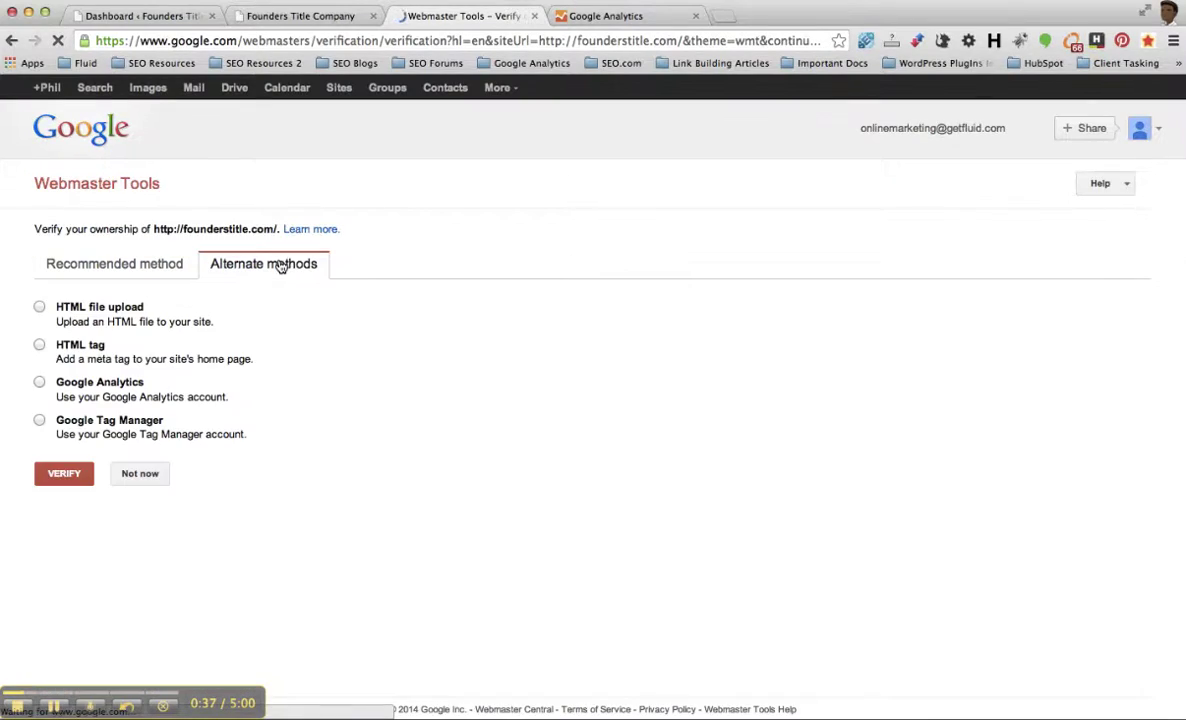
{"action": "left_click", "coordinate": [39, 382]}
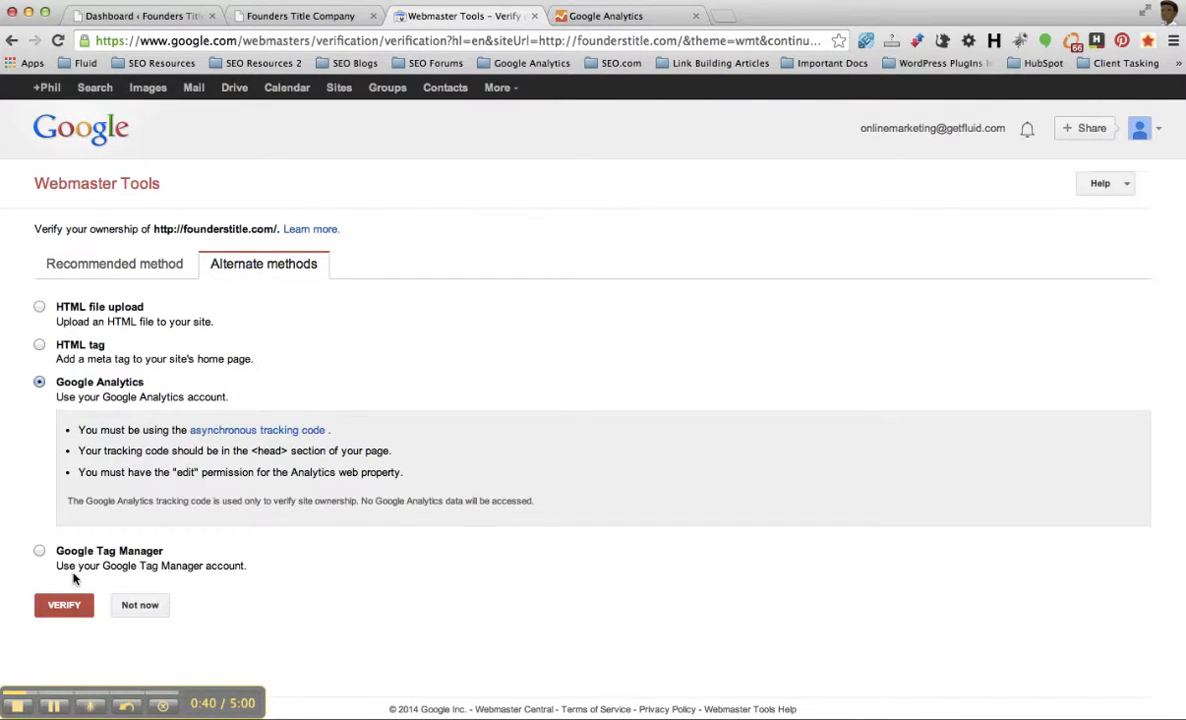
{"action": "left_click", "coordinate": [68, 610]}
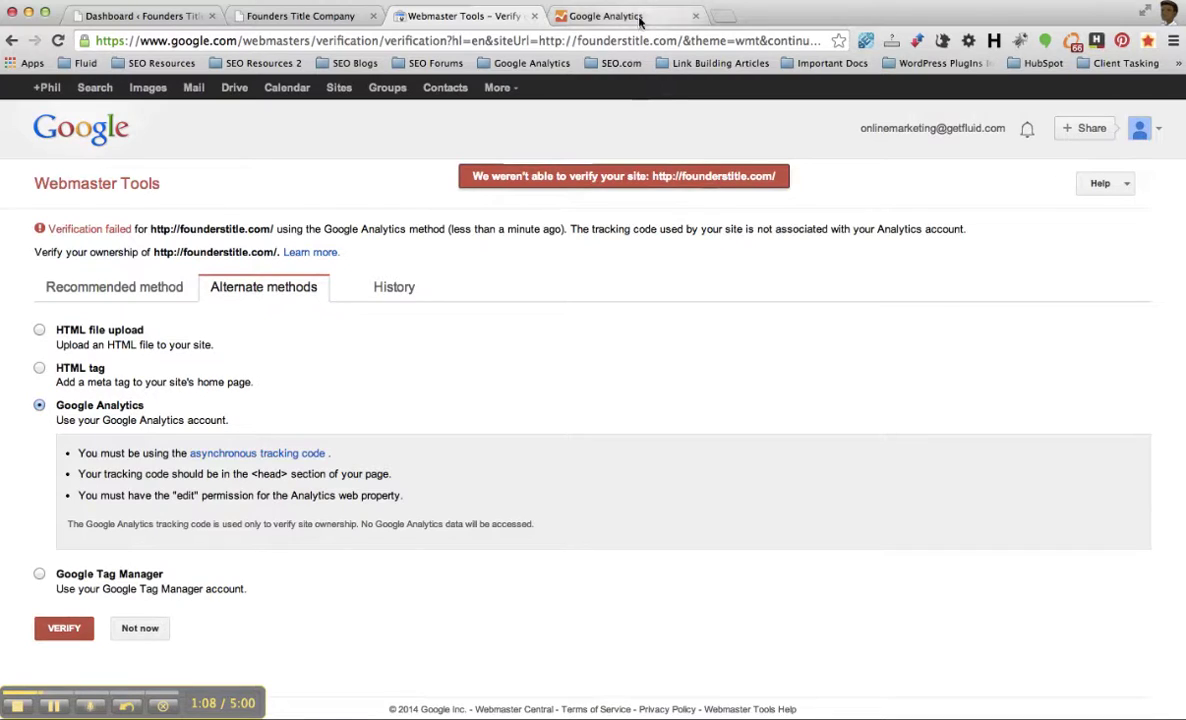
- Switch to Safari and load Google Webmaster Tools in a new tab
{"action": "key", "text": "super+Tab"}
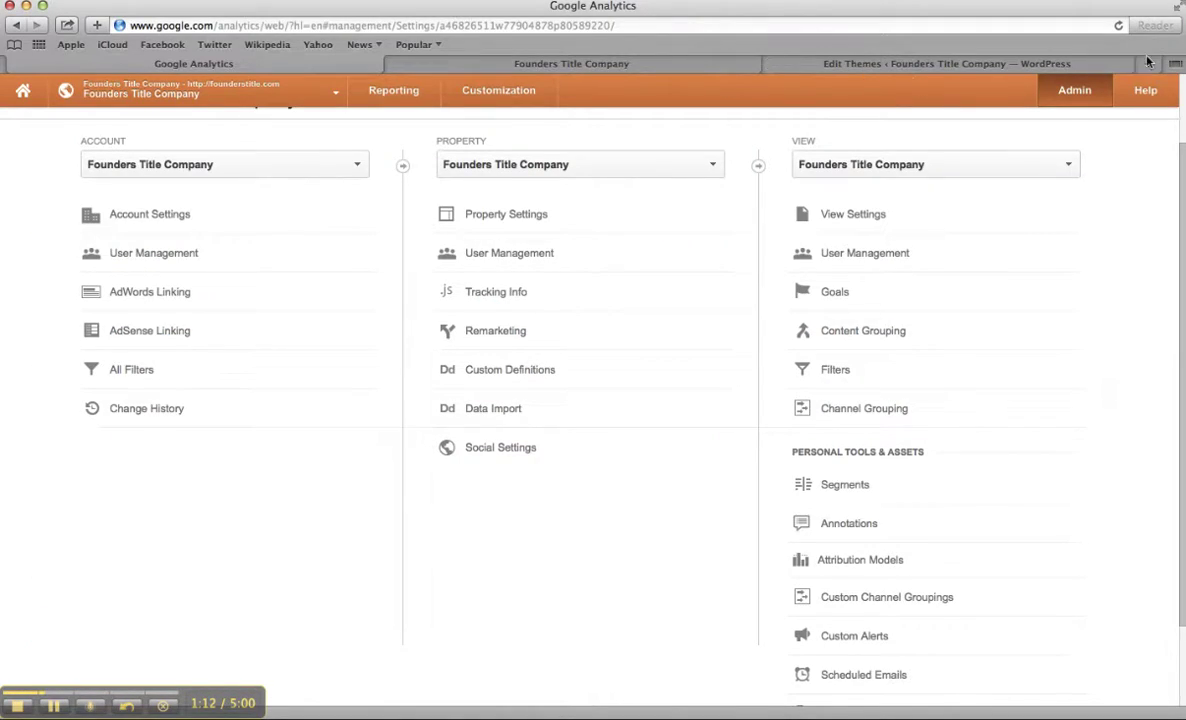
{"action": "left_click", "coordinate": [1158, 64]}
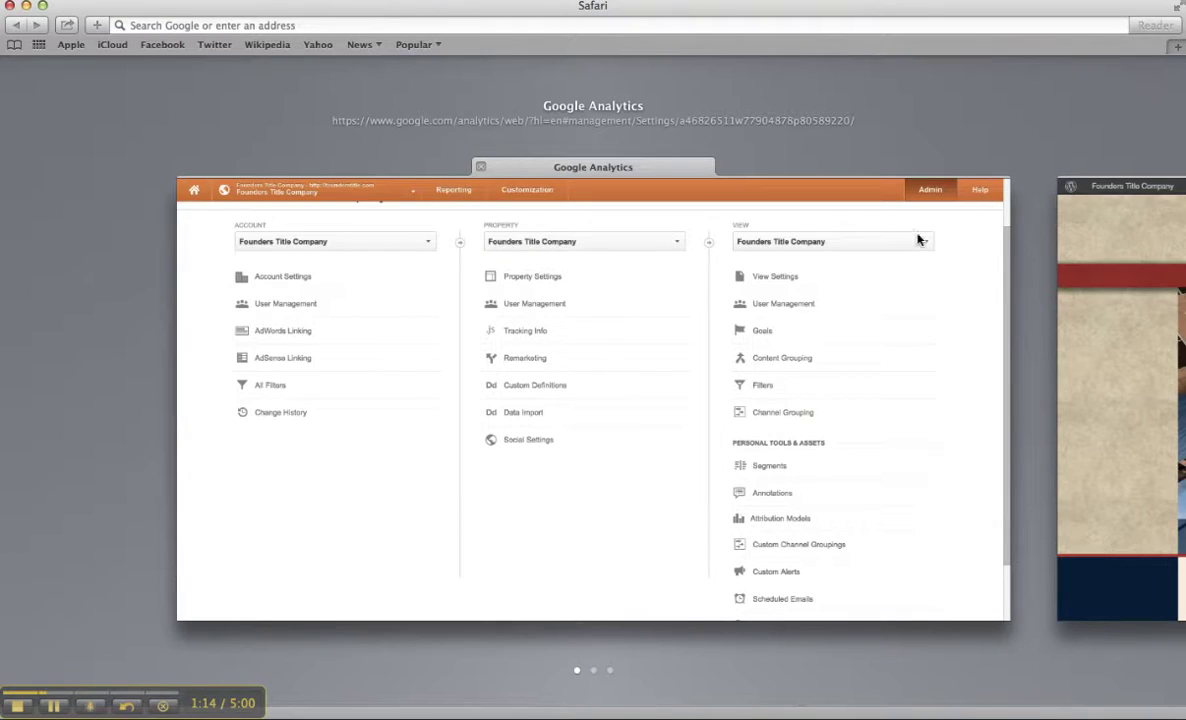
{"action": "left_click", "coordinate": [916, 240]}
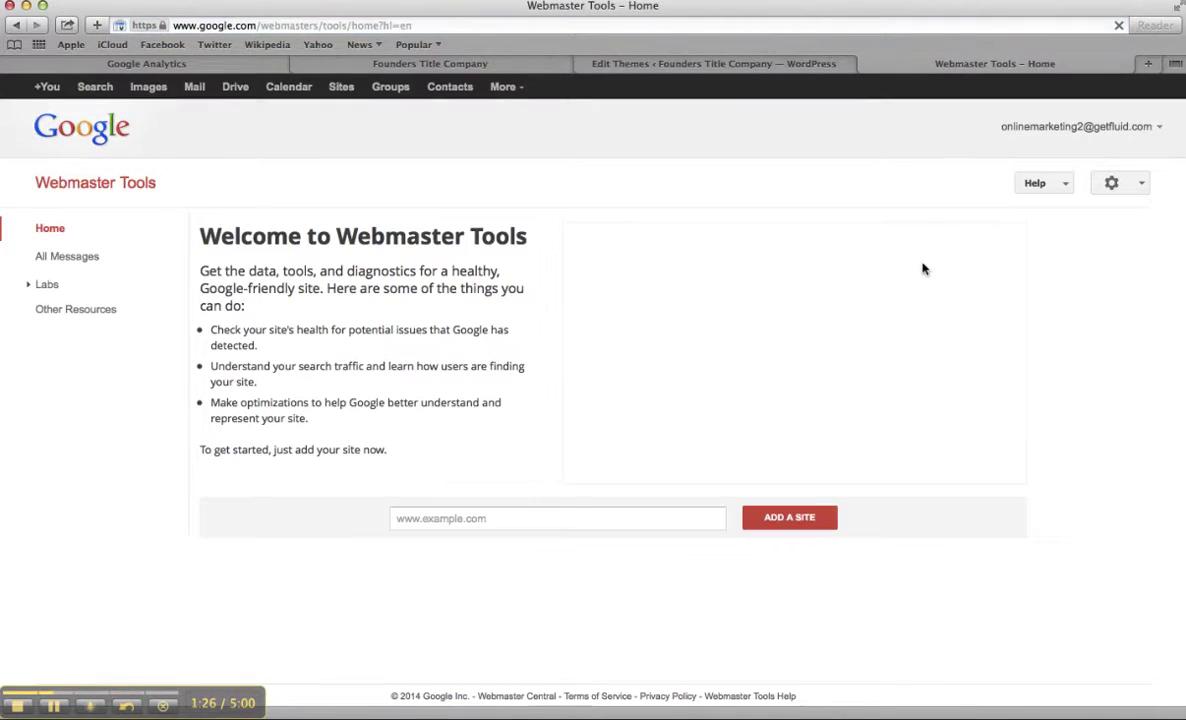
{"action": "left_click", "coordinate": [640, 518]}
{"action": "type", "text": "http://founderstitle.com/"}
{"action": "left_click", "coordinate": [790, 524]}
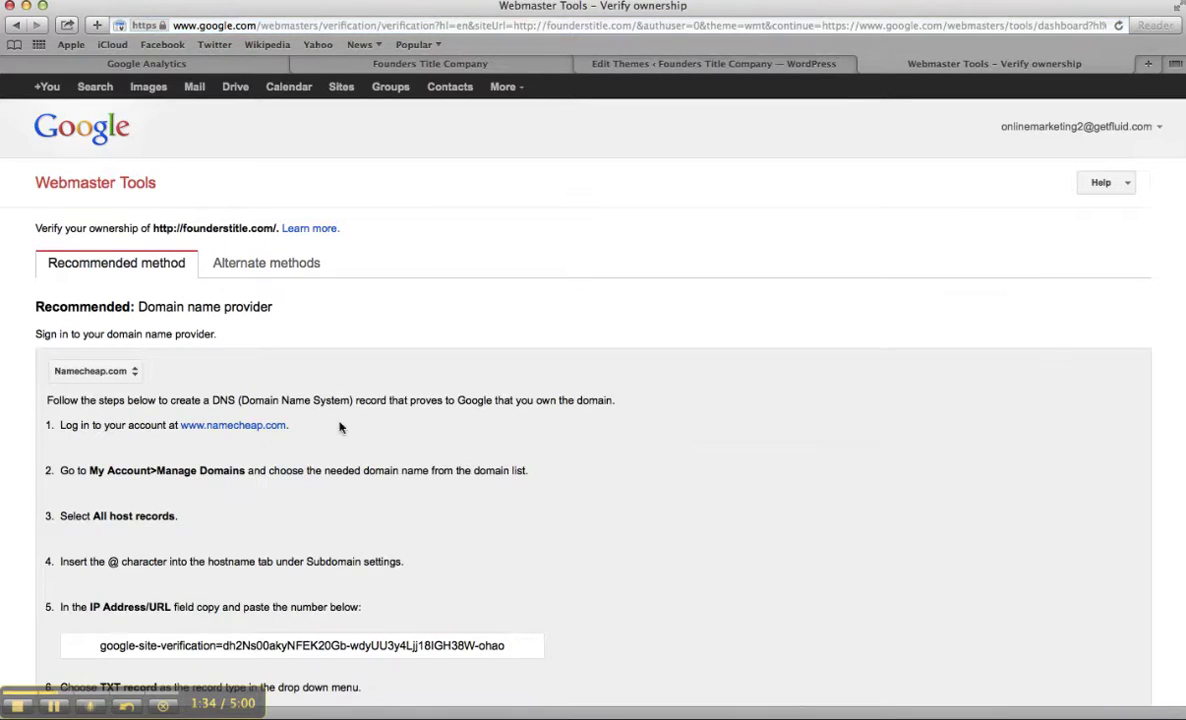
{"action": "left_click", "coordinate": [280, 266]}
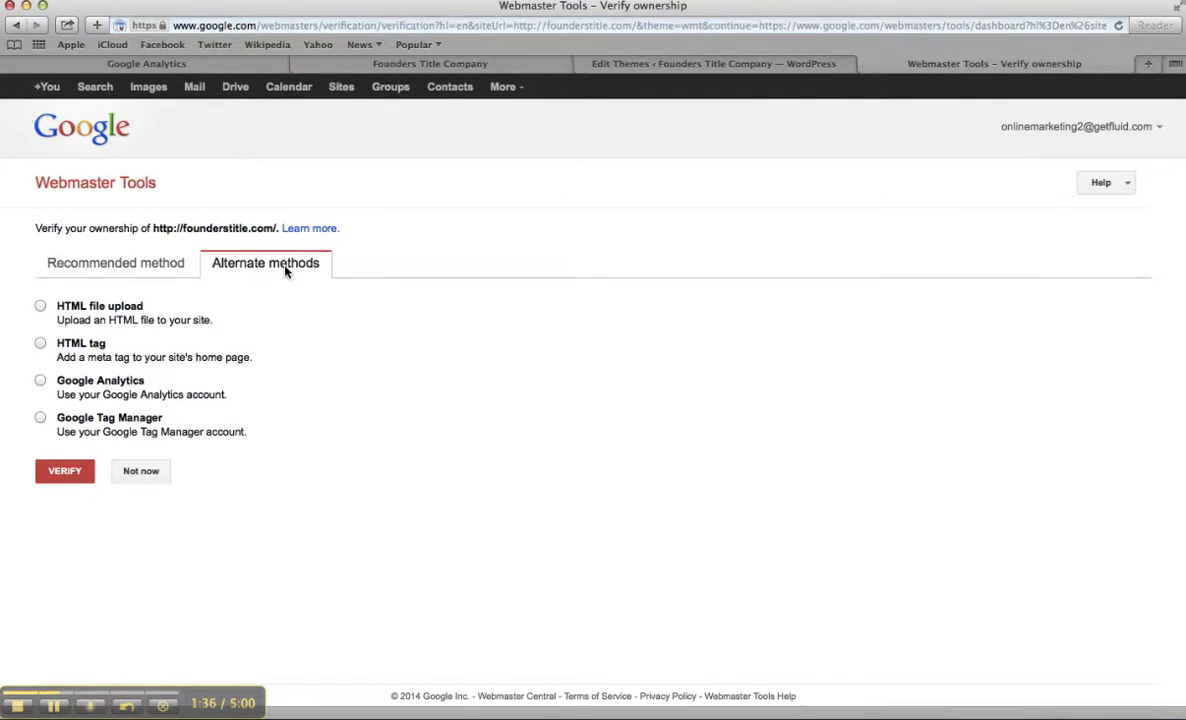
{"action": "left_click", "coordinate": [40, 381]}
{"action": "left_click", "coordinate": [62, 601]}
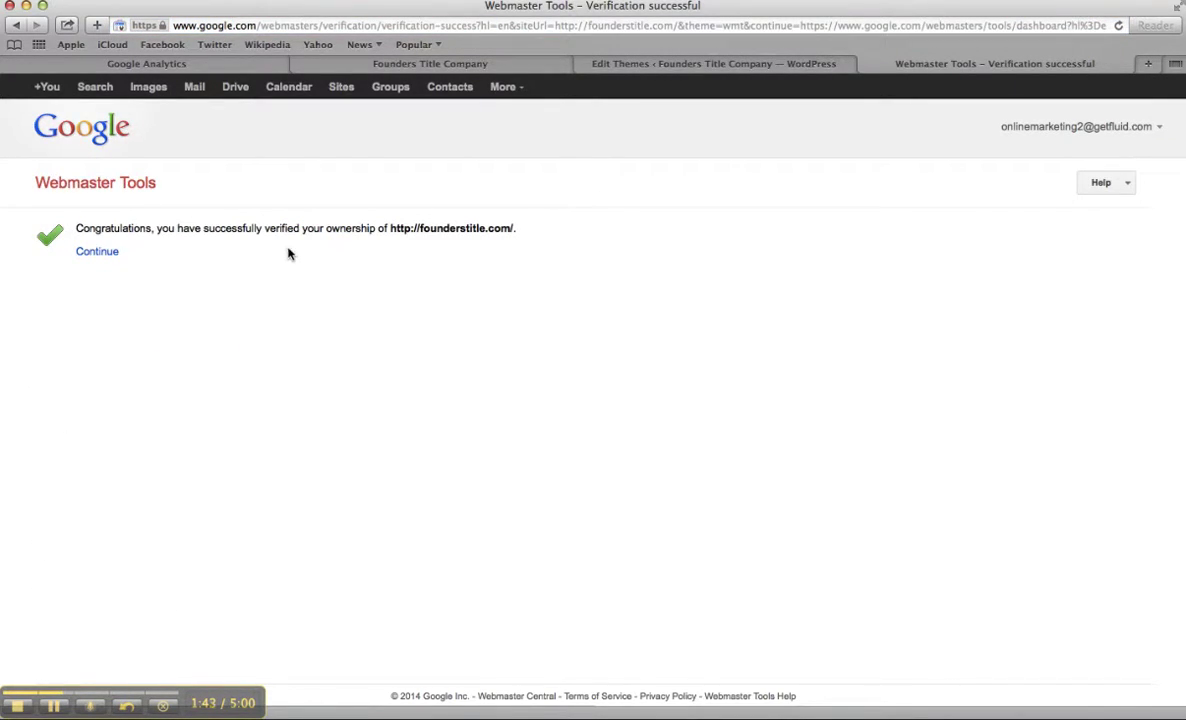
- Continue to the founderstitle.com dashboard and open the Users & Site Owners list
{"action": "left_click", "coordinate": [110, 253]}
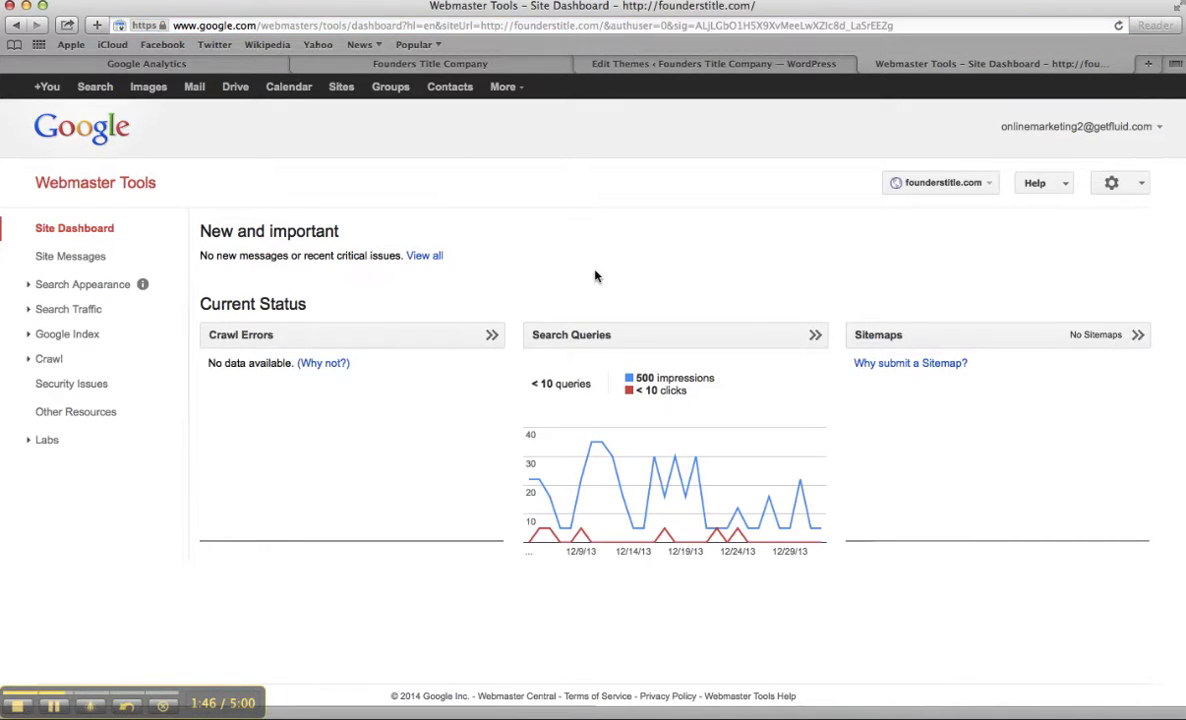
{"action": "left_click", "coordinate": [1110, 183]}
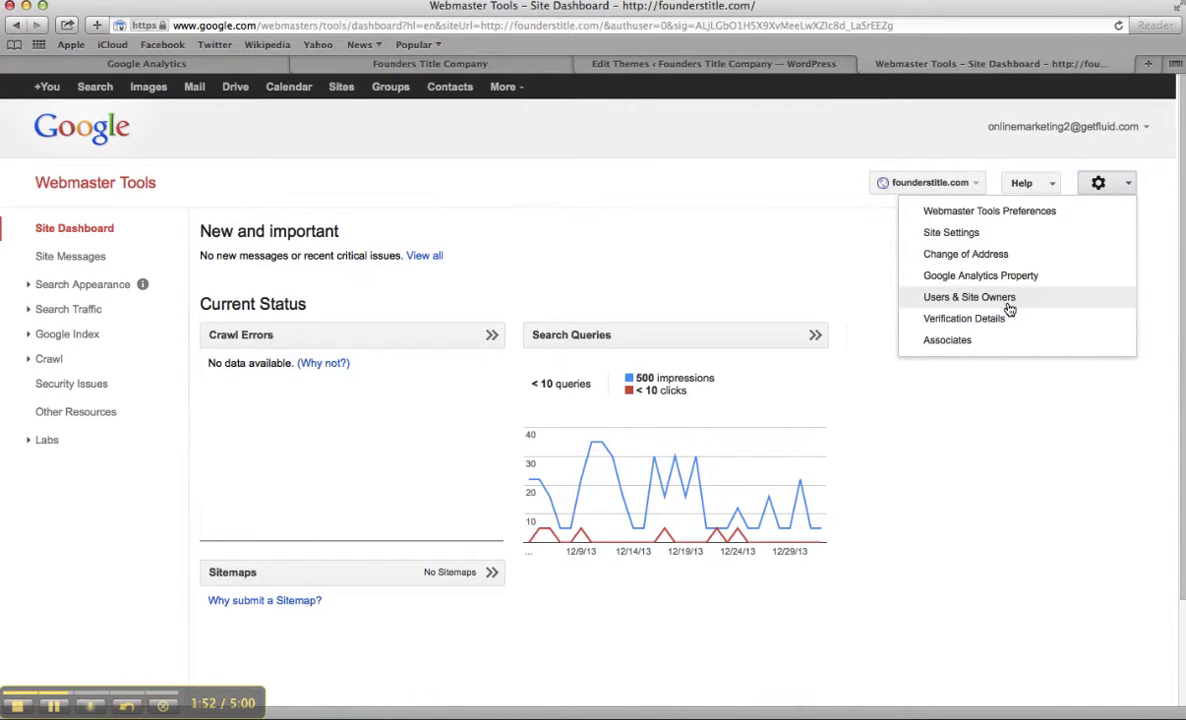
{"action": "left_click", "coordinate": [945, 299]}
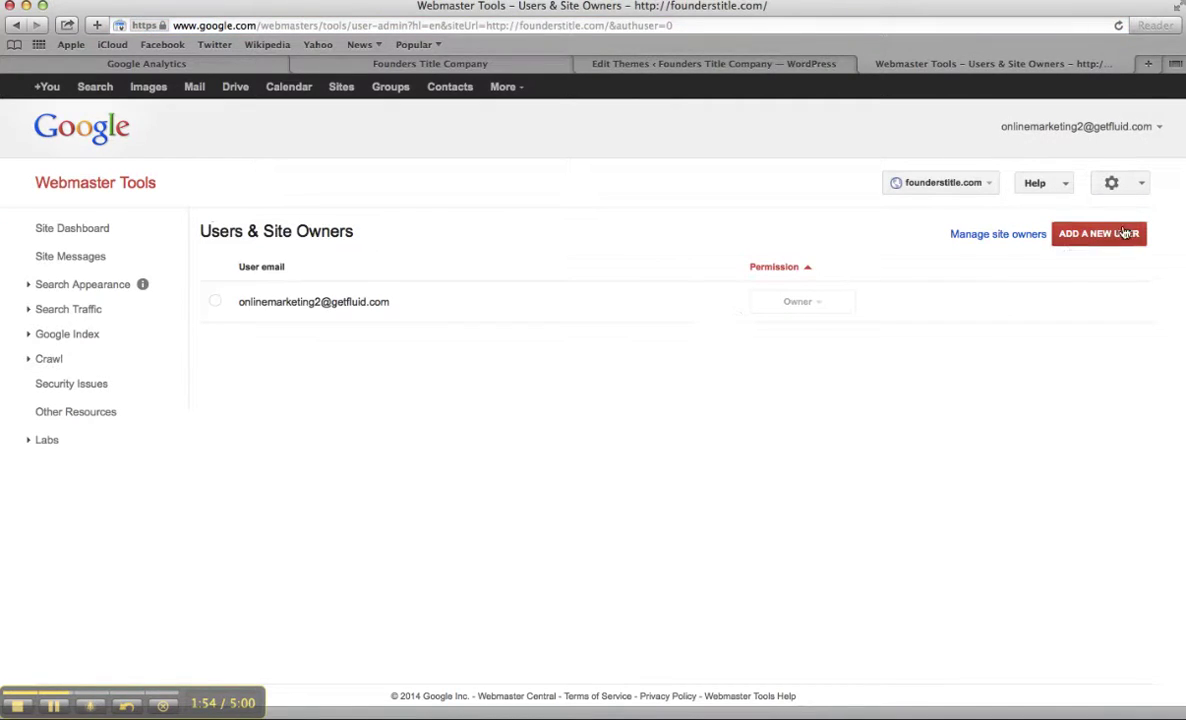
- Add a new user with Full permission, entering the user's e-mail address
{"action": "left_click", "coordinate": [1128, 233]}
{"action": "left_click", "coordinate": [677, 410]}
{"action": "left_click", "coordinate": [666, 450]}
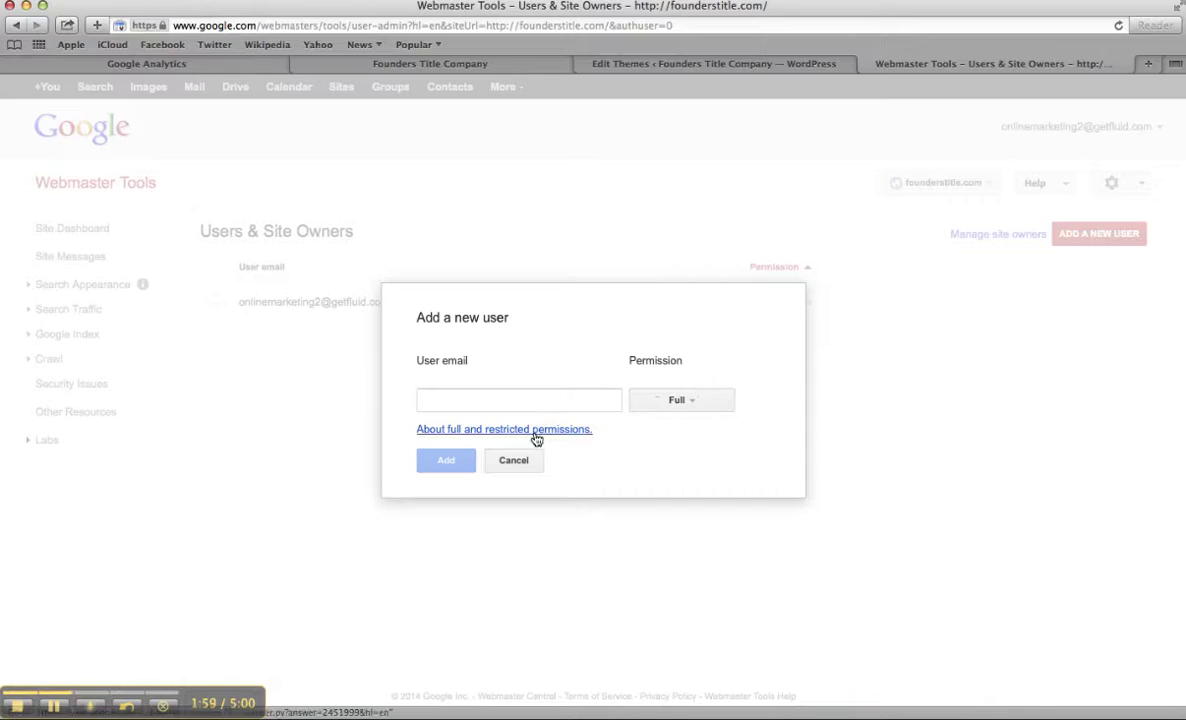
{"action": "left_click", "coordinate": [550, 405]}
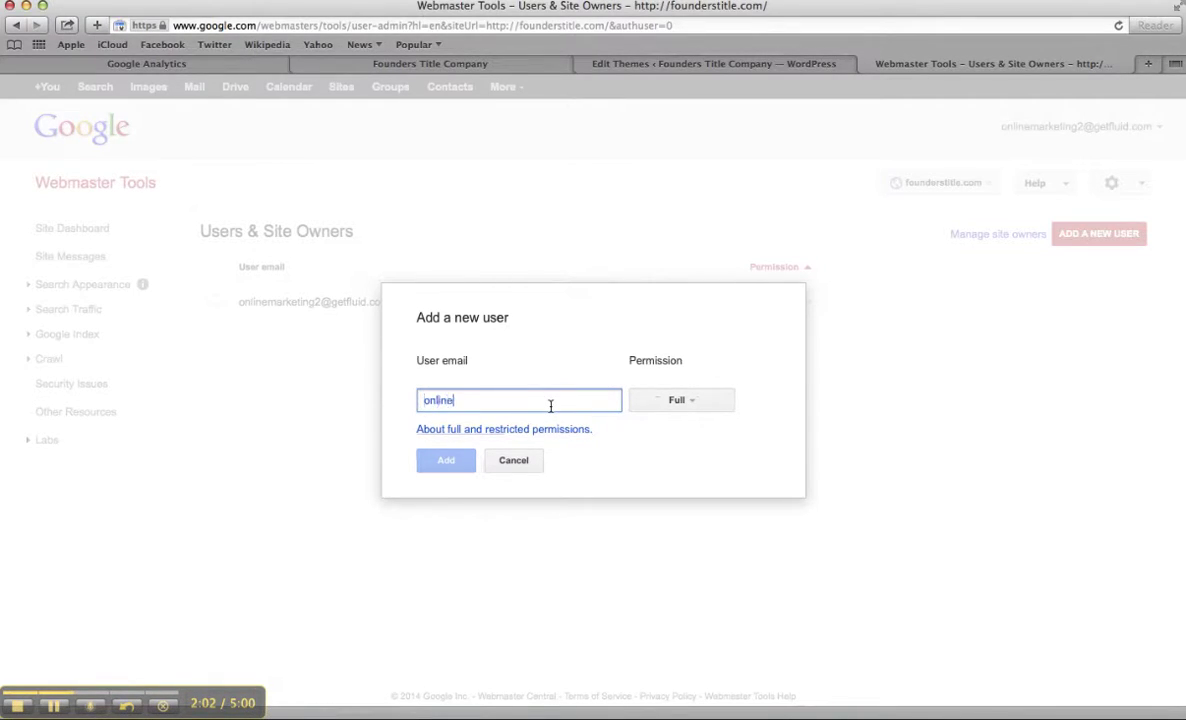
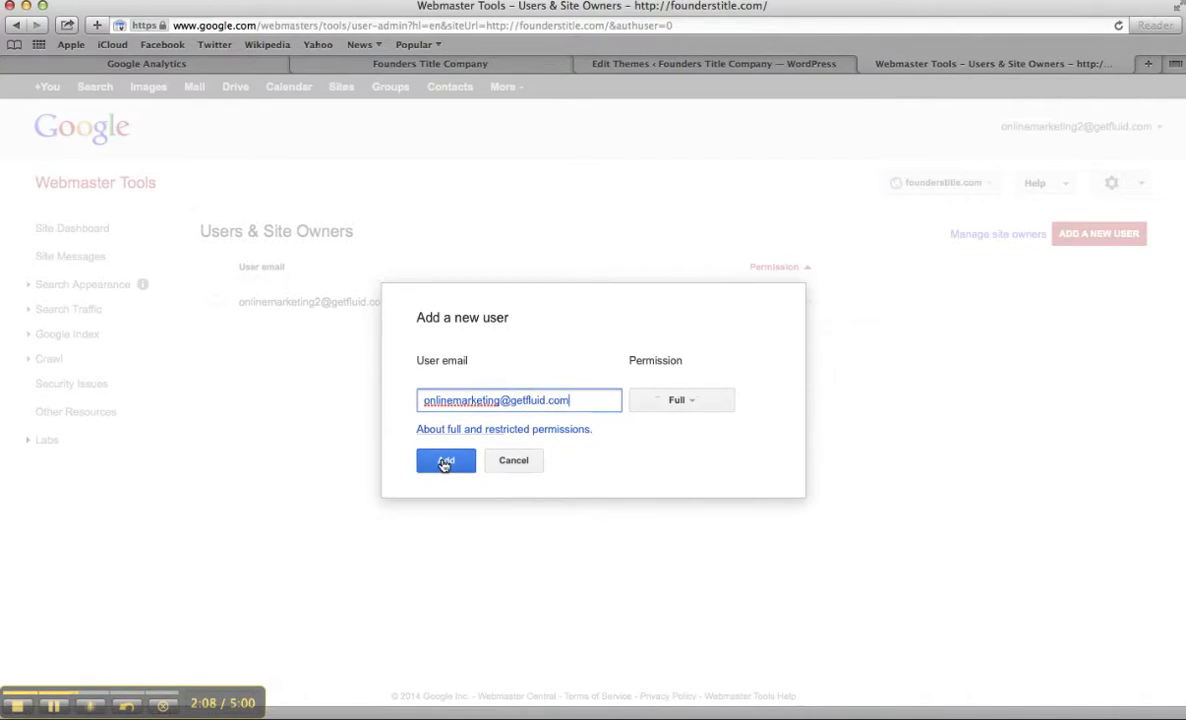
{"action": "left_click", "coordinate": [446, 460]}
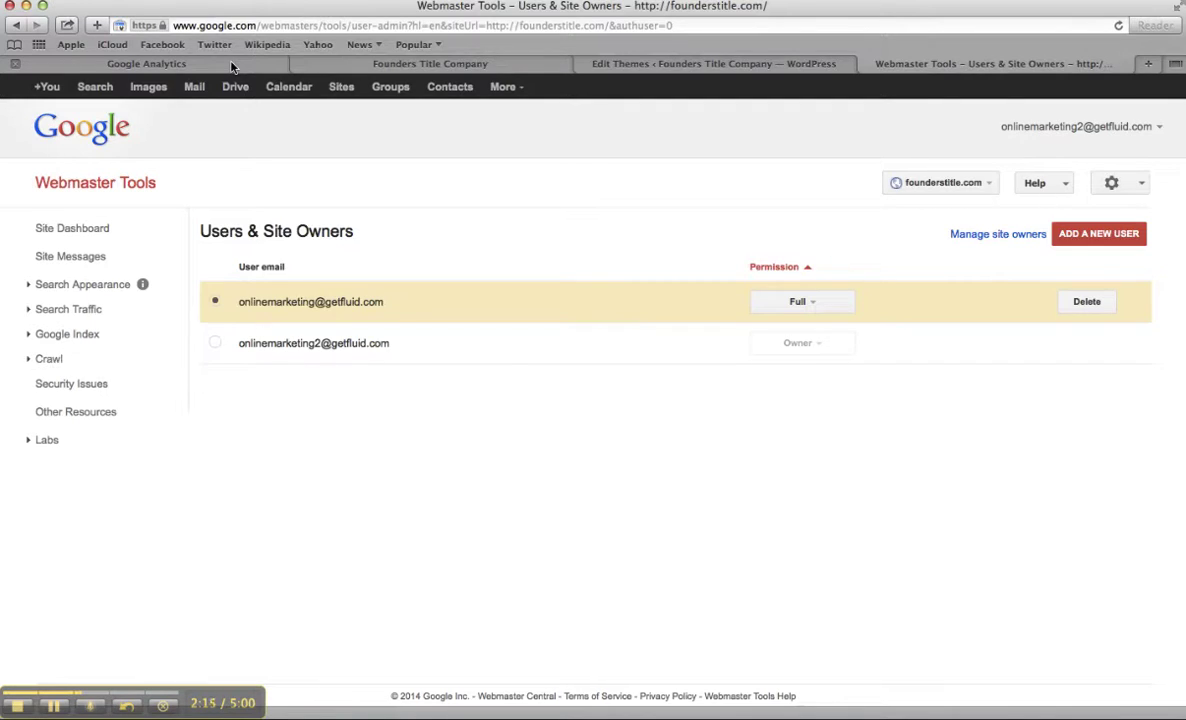
- Open the Founders Title Company Property Settings and scroll to Webmaster Tools Settings
{"action": "left_click", "coordinate": [231, 64]}
{"action": "scroll", "coordinate": [667, 453], "scroll_direction": "up", "scroll_amount": 3}
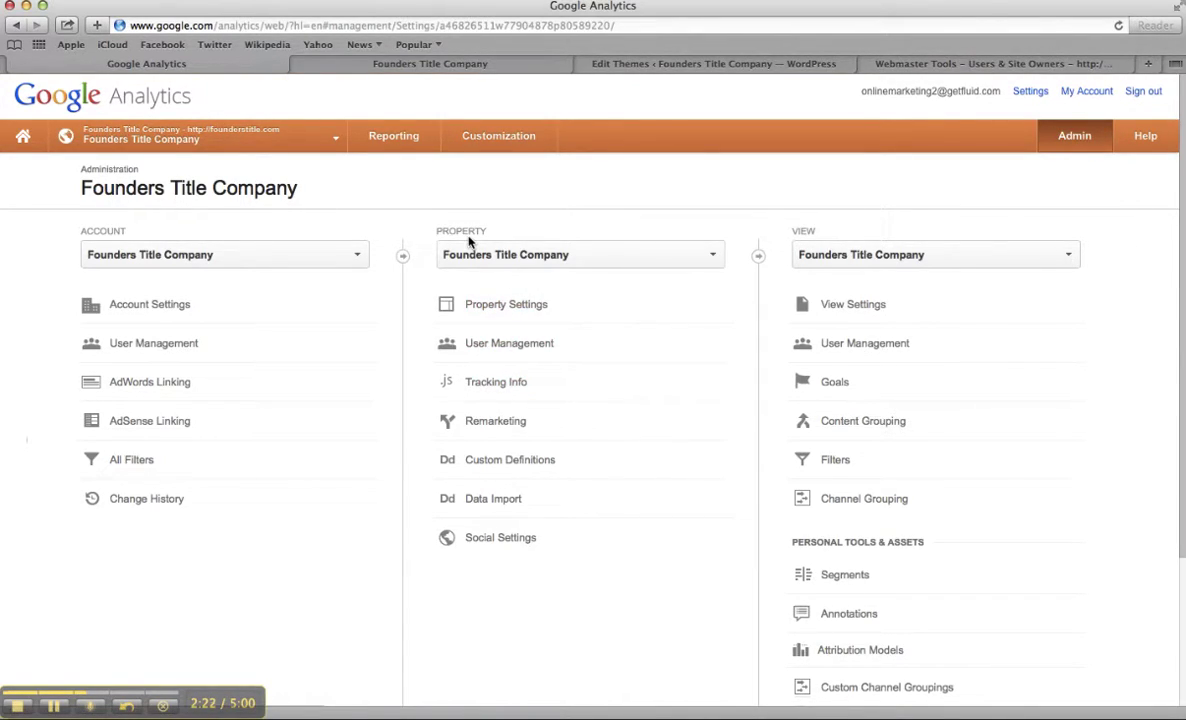
{"action": "left_click", "coordinate": [503, 306]}
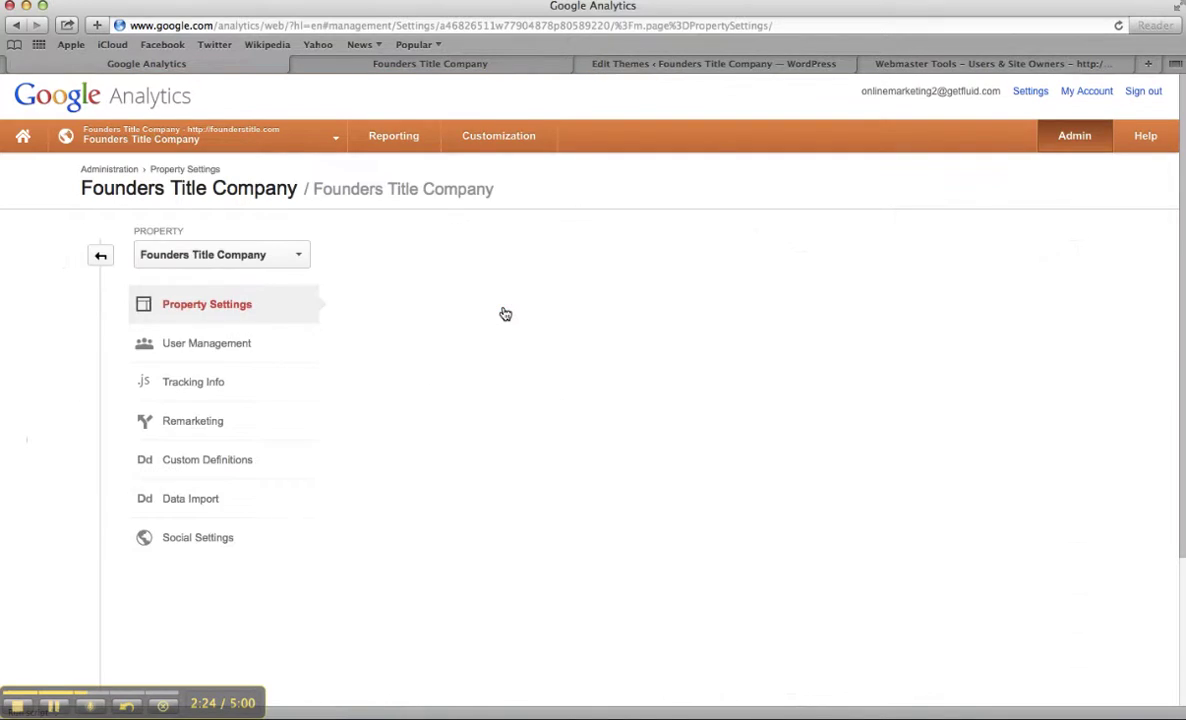
{"action": "scroll", "coordinate": [505, 314], "scroll_direction": "down", "scroll_amount": 10}
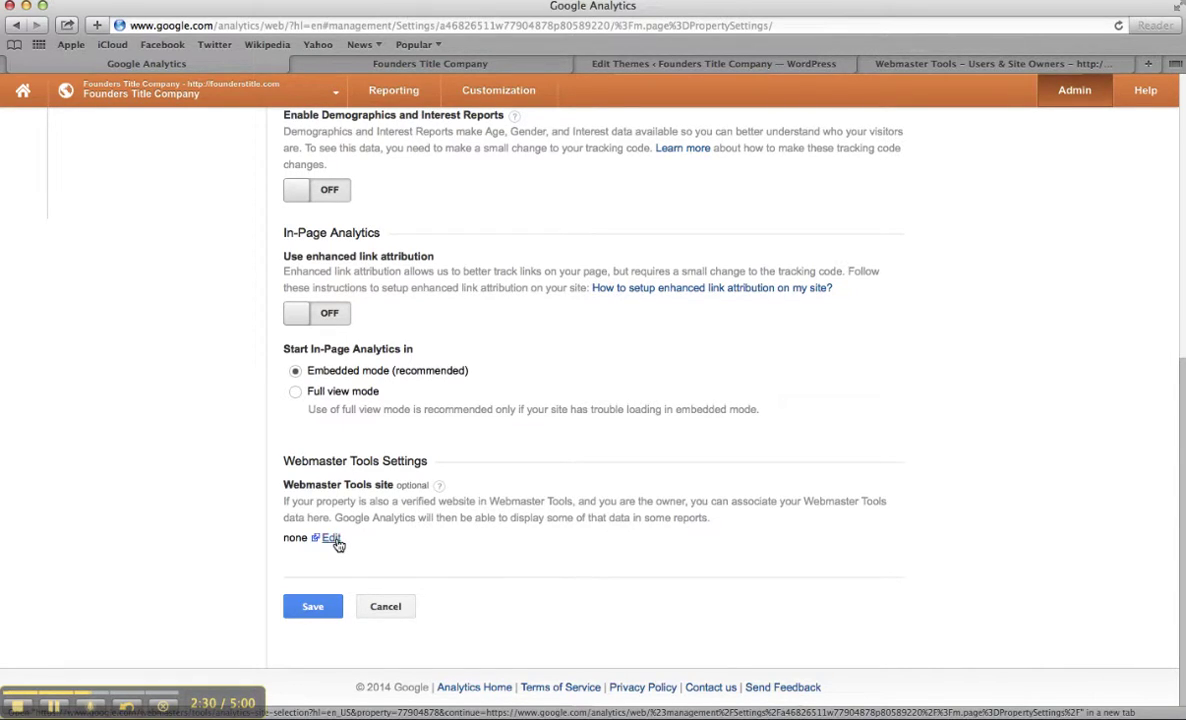
- Edit the Webmaster Tools site setting to open the Enable Webmaster Tools data page
{"action": "left_click", "coordinate": [335, 541]}
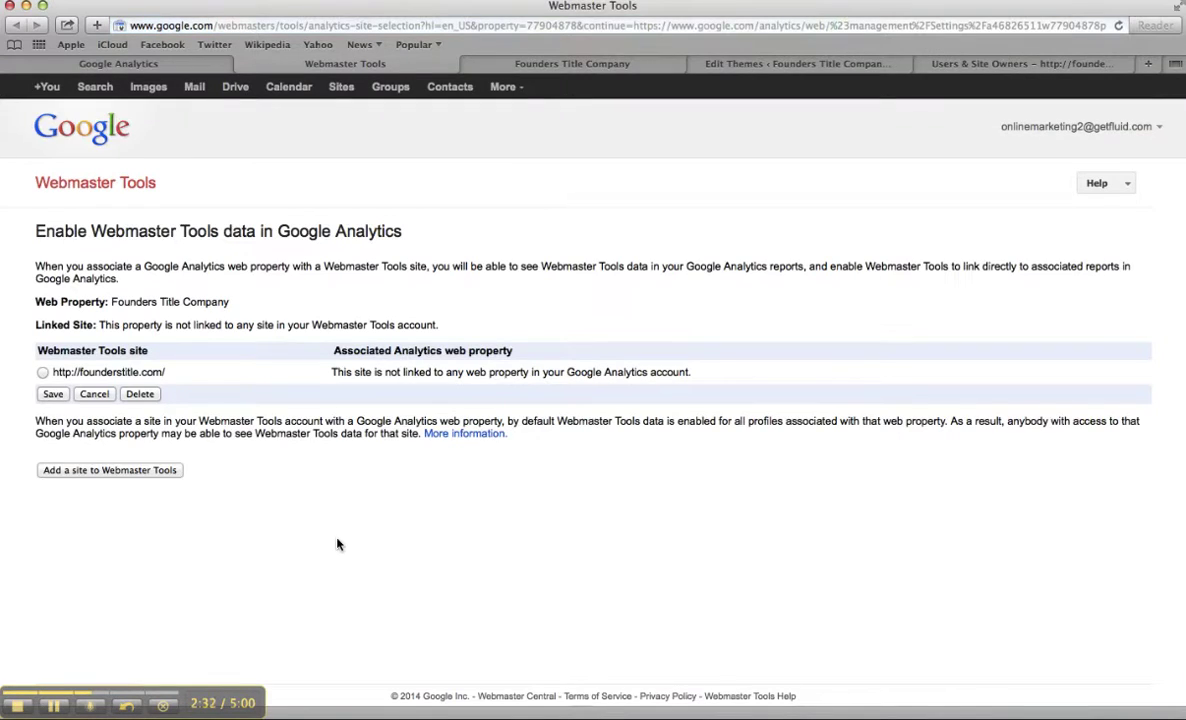